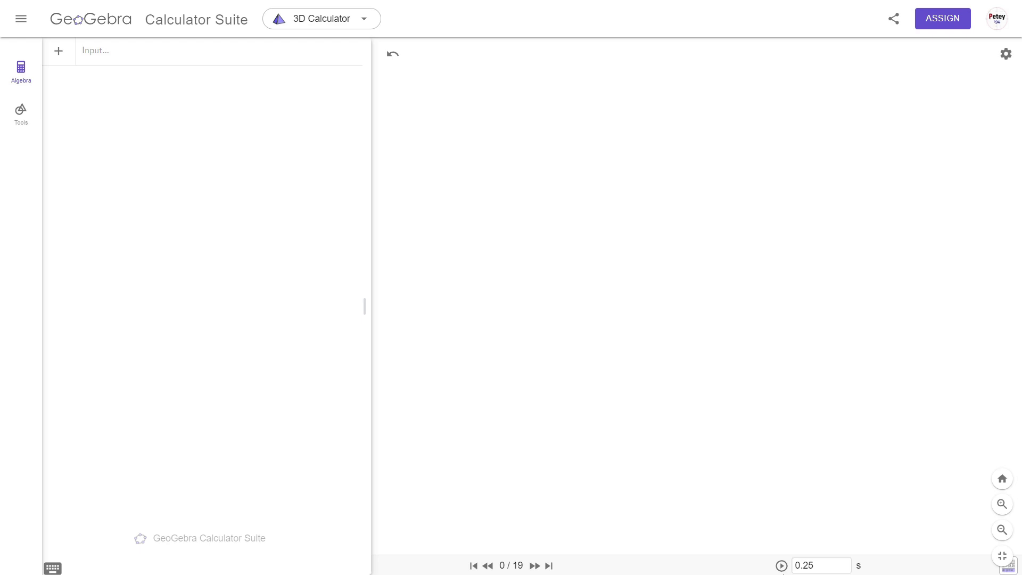
Step: Step through r, surface a(x,y), c=63360, s1=0.5, s2=1 and imperial=true to reach point A
{"action": "left_click", "coordinate": [534, 567]}
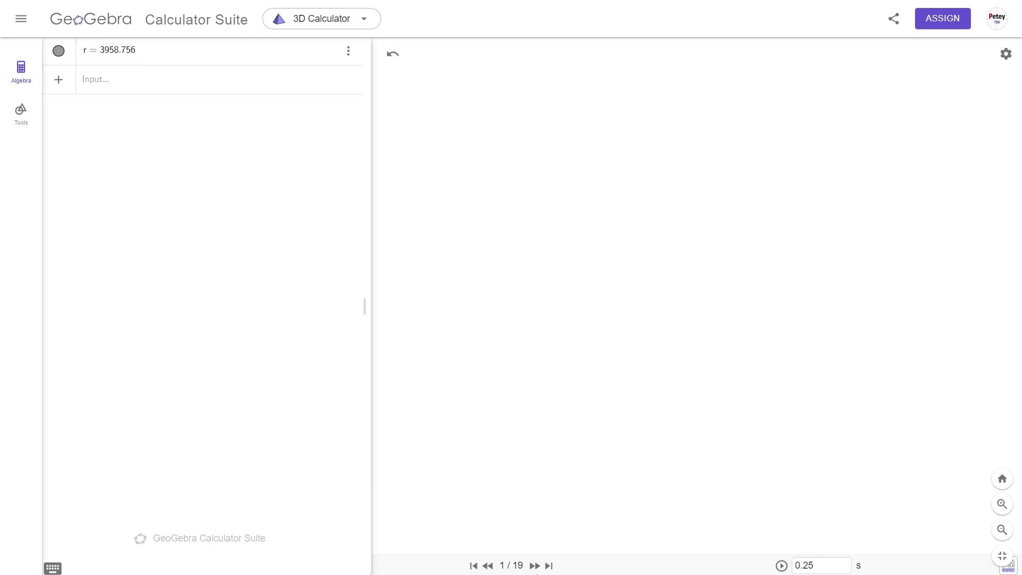
{"action": "left_click", "coordinate": [534, 567]}
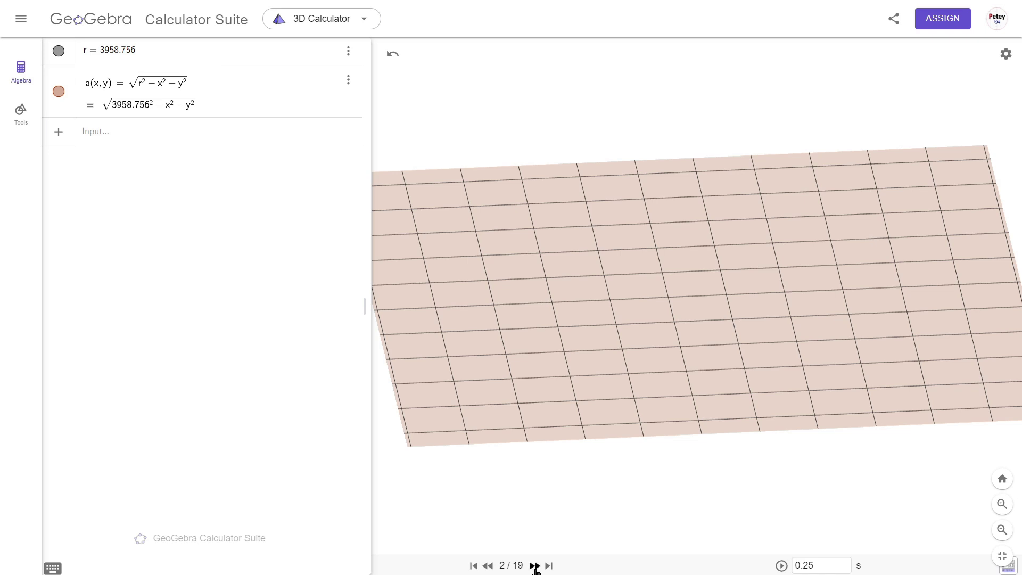
{"action": "left_click", "coordinate": [535, 568]}
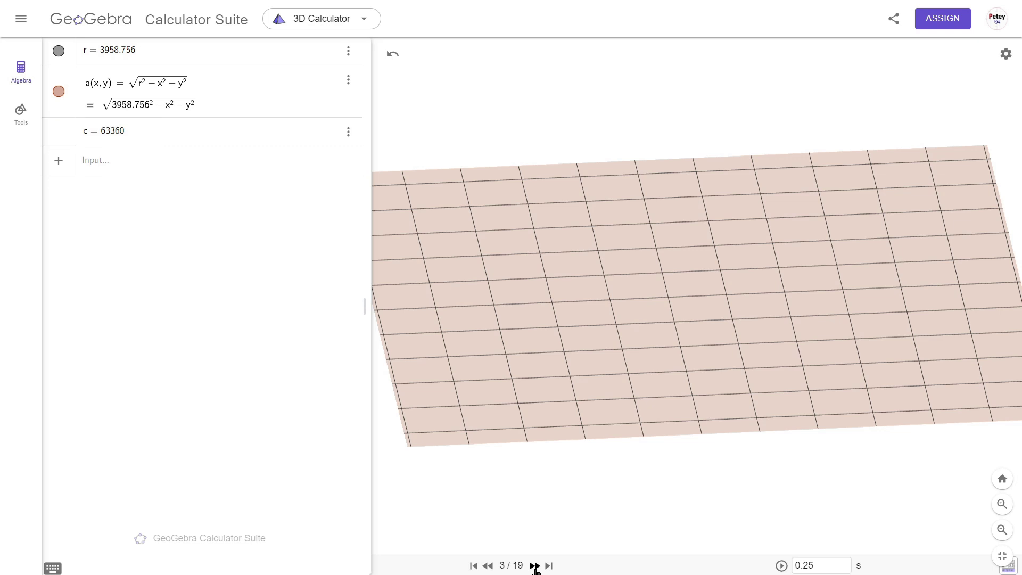
{"action": "left_click", "coordinate": [535, 568]}
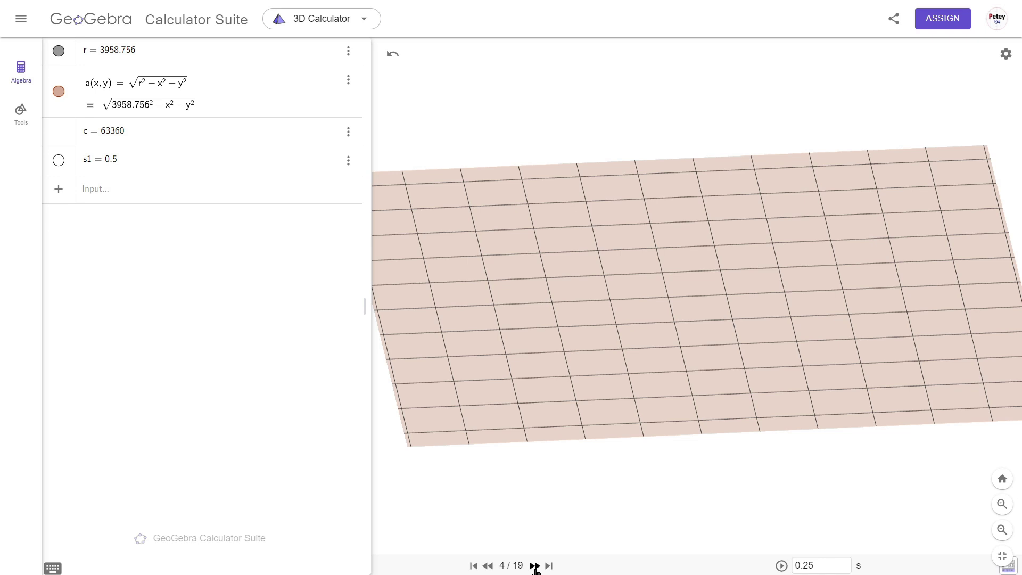
{"action": "left_click", "coordinate": [535, 567]}
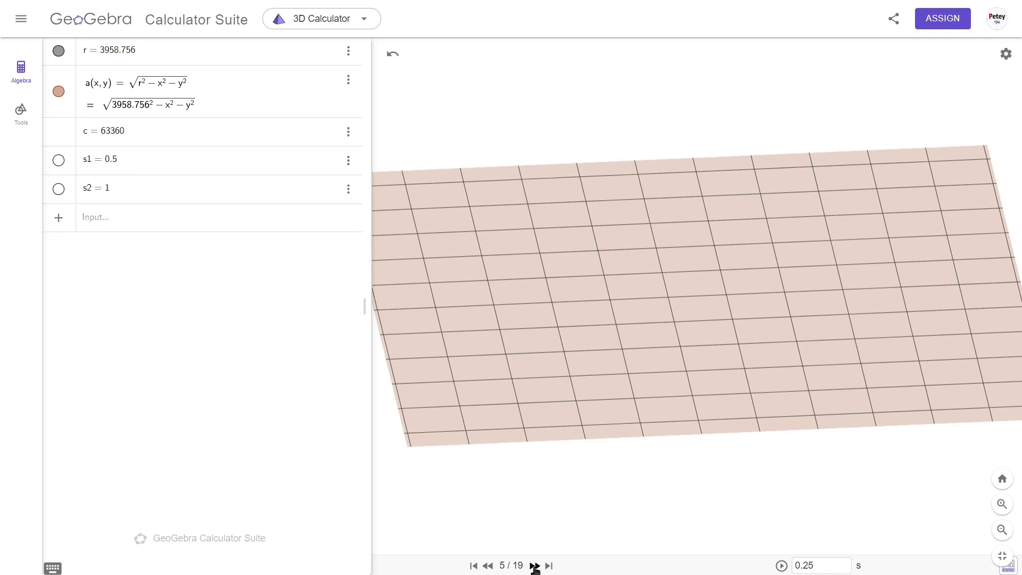
{"action": "left_click", "coordinate": [535, 567]}
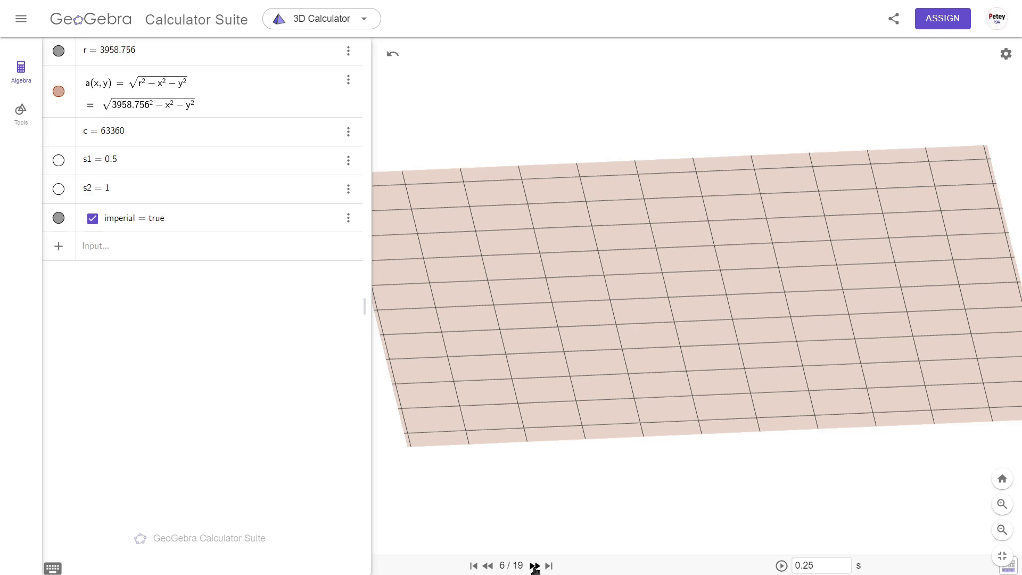
{"action": "left_click", "coordinate": [535, 567]}
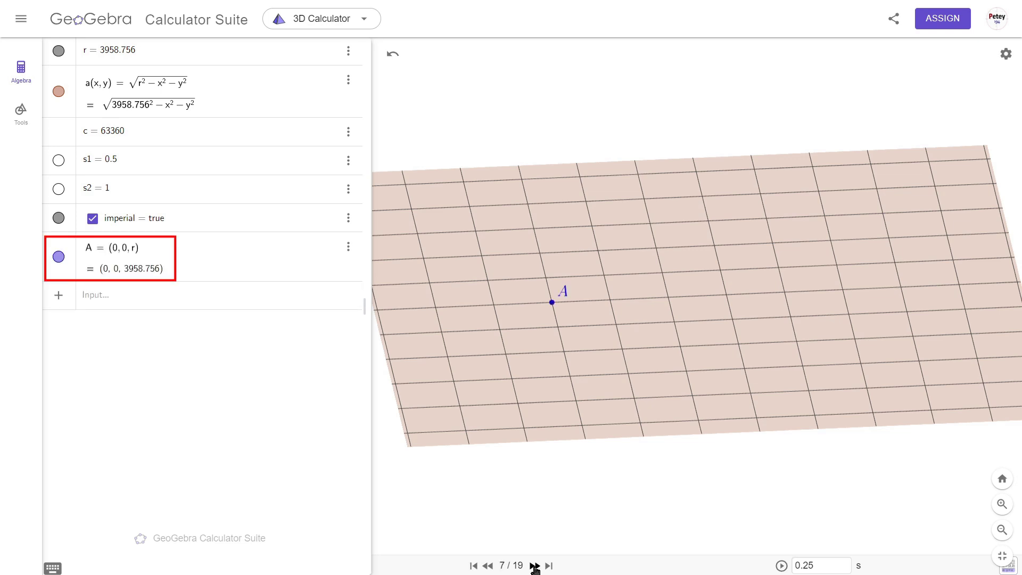
Step: Step forward to reveal points B and C with their 0.5 mi distance labels
{"action": "left_click", "coordinate": [534, 567]}
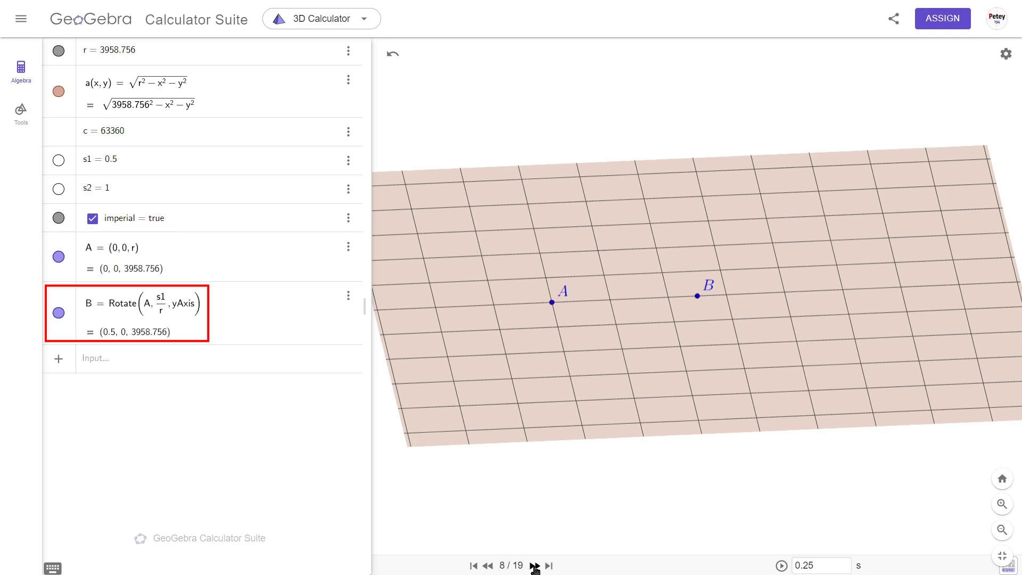
{"action": "left_click", "coordinate": [535, 567]}
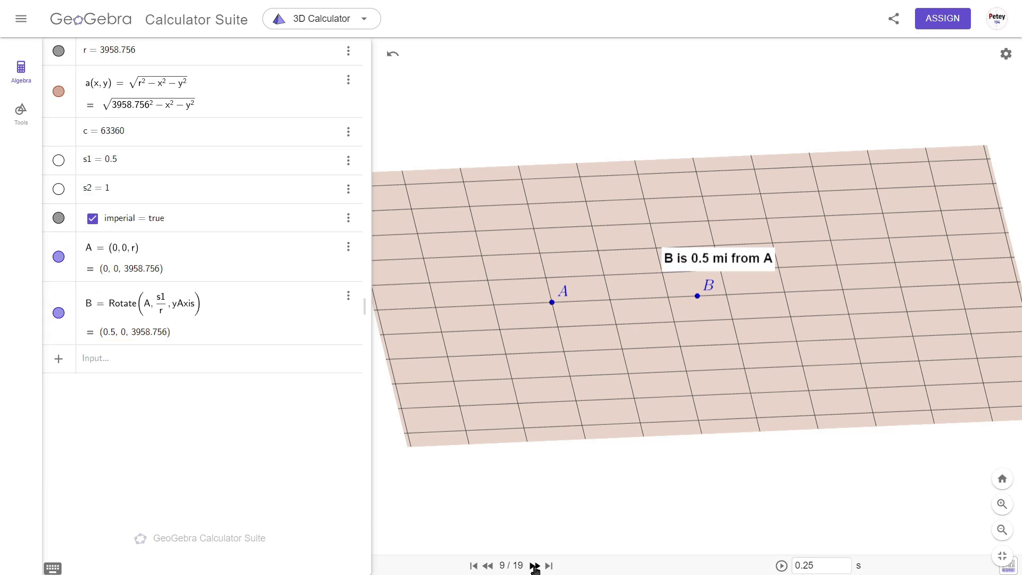
{"action": "left_click", "coordinate": [535, 567]}
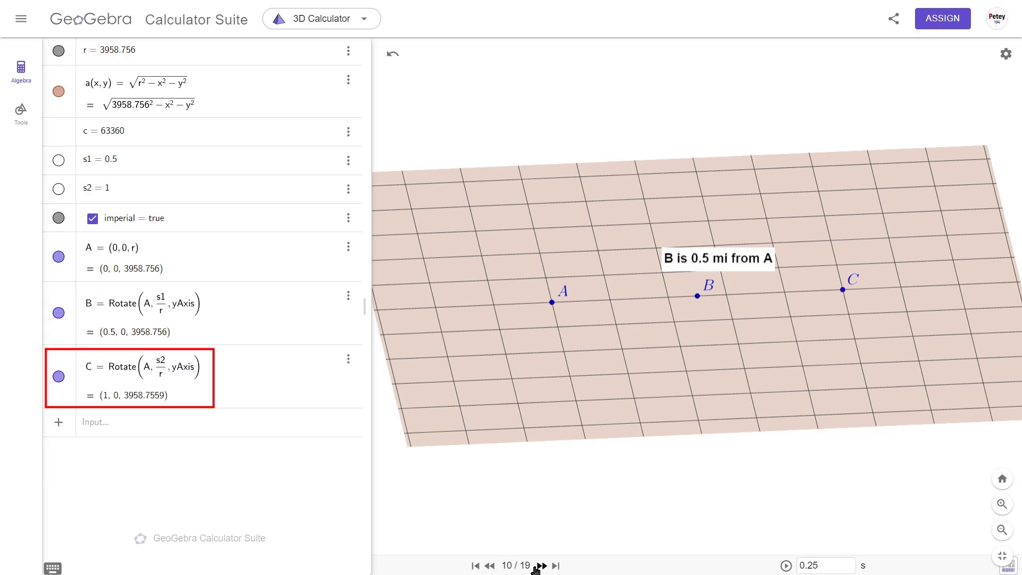
{"action": "left_click", "coordinate": [535, 567]}
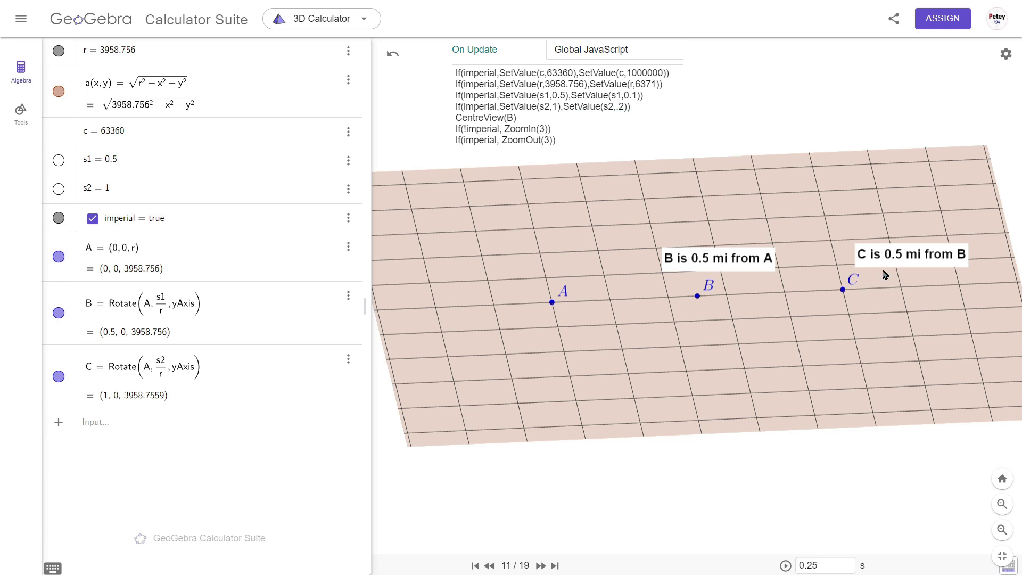
Step: Toggle the imperial checkbox off and back on, then reveal tangent plane PlaneA at A
{"action": "left_click", "coordinate": [93, 218]}
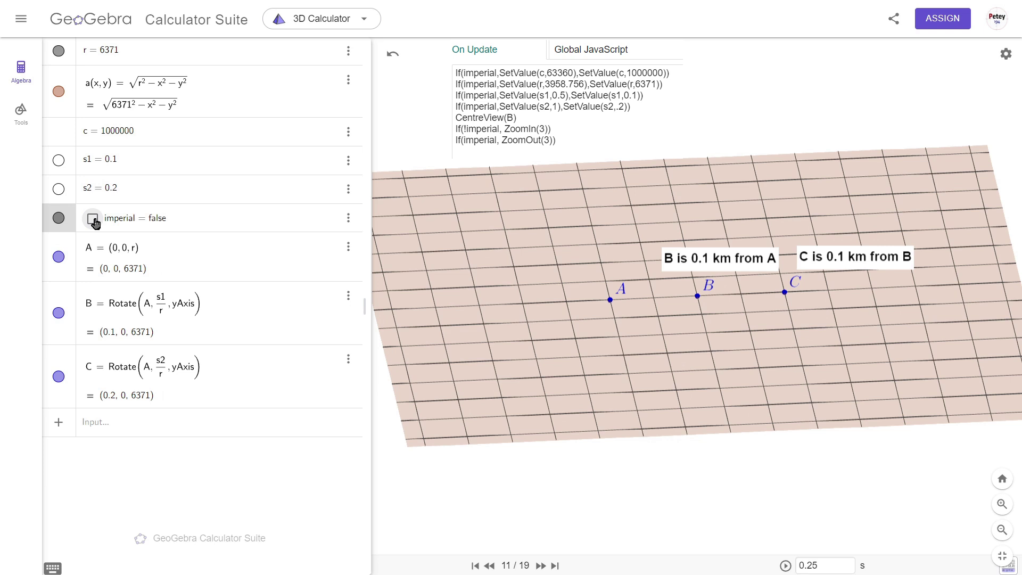
{"action": "left_click", "coordinate": [94, 220]}
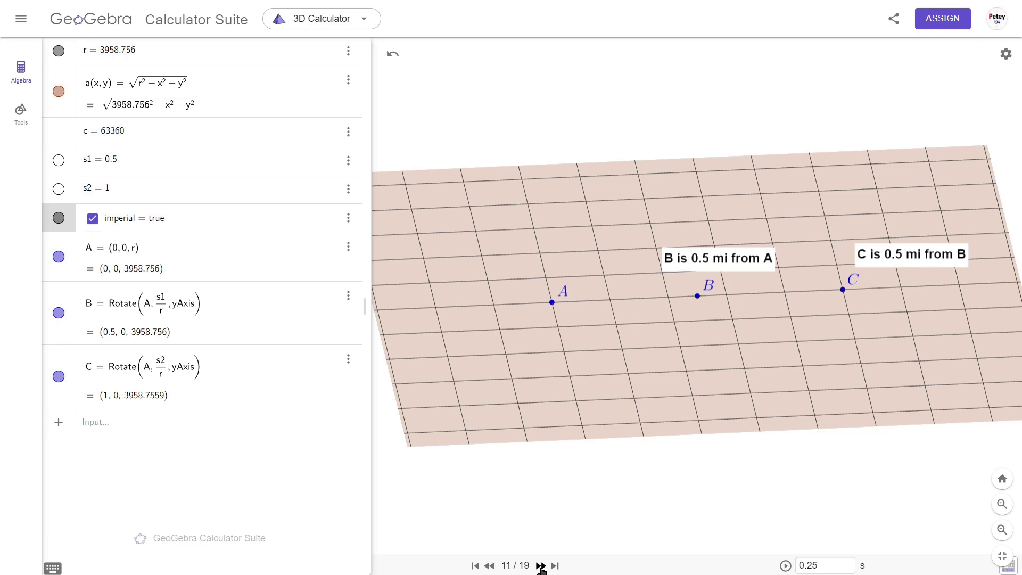
{"action": "left_click", "coordinate": [540, 566]}
Step: Add tangent plane PlaneB, show PlaneA, and briefly show then hide PlaneB in 3D
{"action": "left_click", "coordinate": [541, 566]}
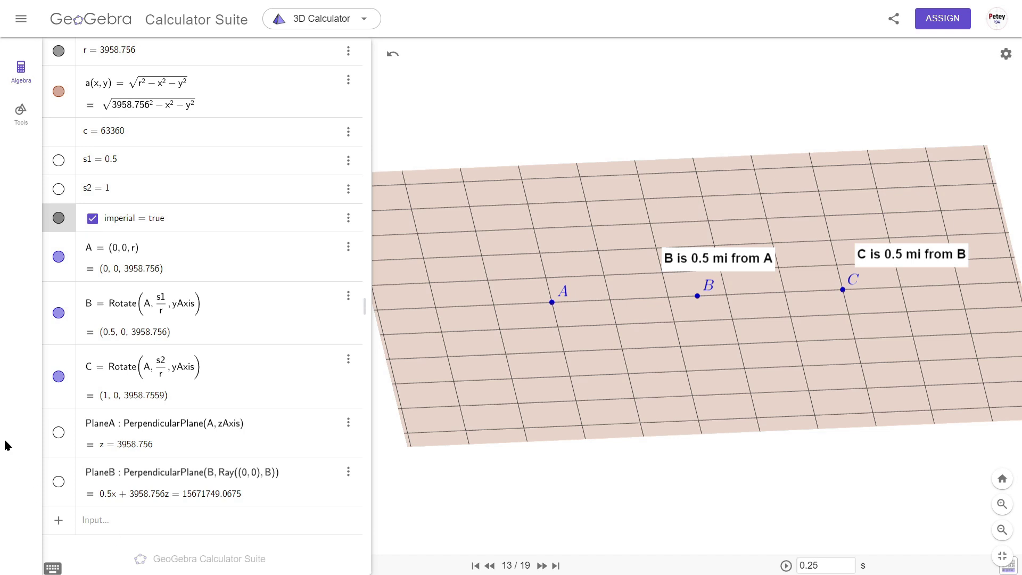
{"action": "left_click", "coordinate": [58, 433]}
{"action": "left_click", "coordinate": [59, 482]}
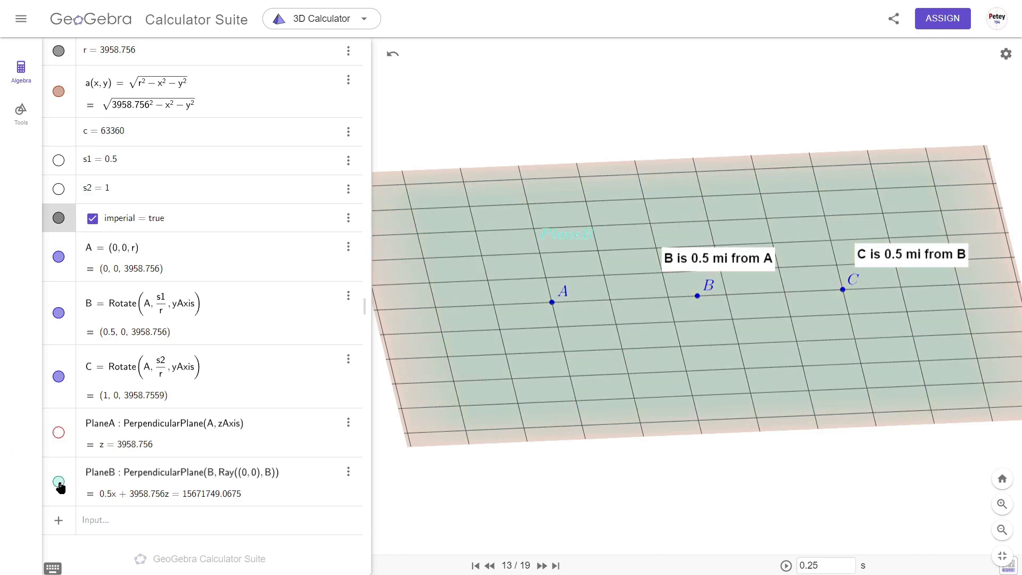
{"action": "left_click", "coordinate": [58, 483]}
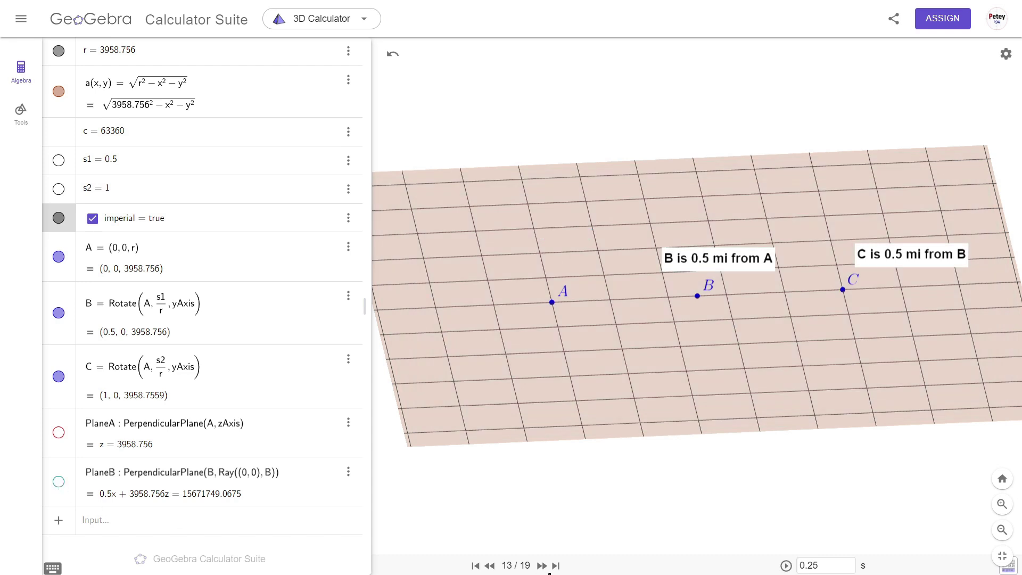
Step: Reveal the drops XBfromA and XCfromB, both 2.0006, with their captions
{"action": "left_click", "coordinate": [540, 565]}
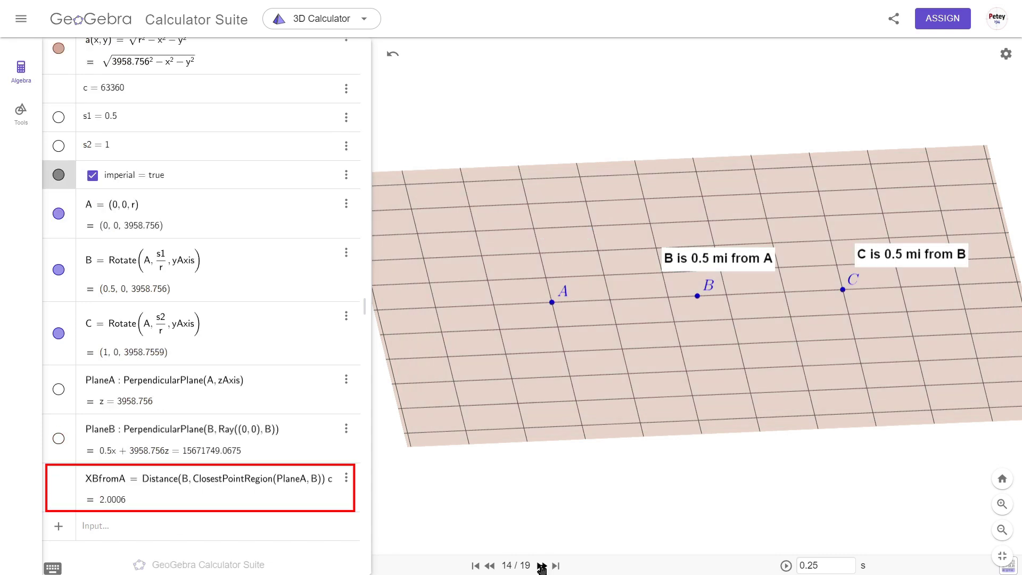
{"action": "left_click", "coordinate": [540, 566]}
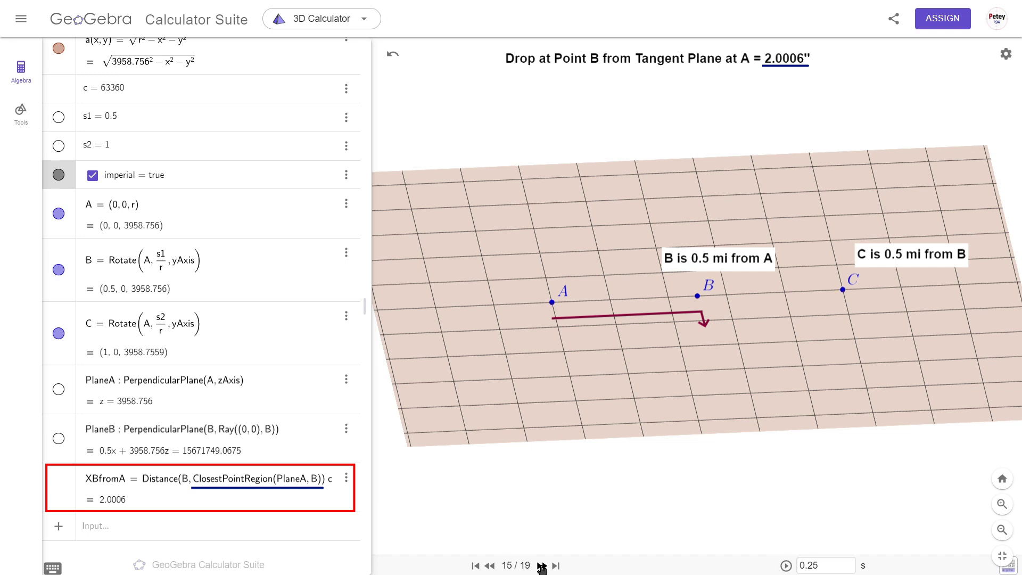
{"action": "left_click", "coordinate": [541, 565]}
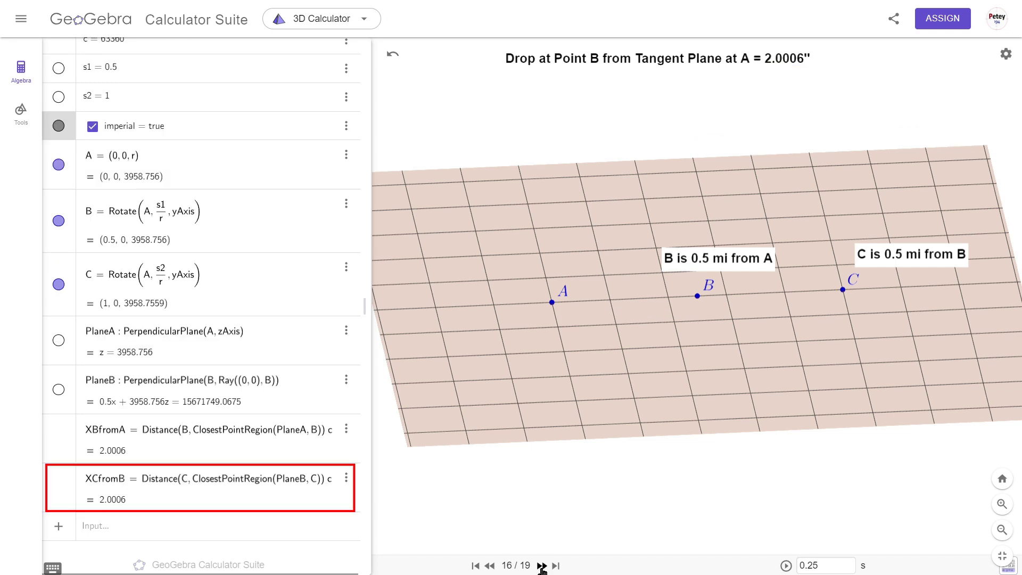
{"action": "left_click", "coordinate": [541, 566]}
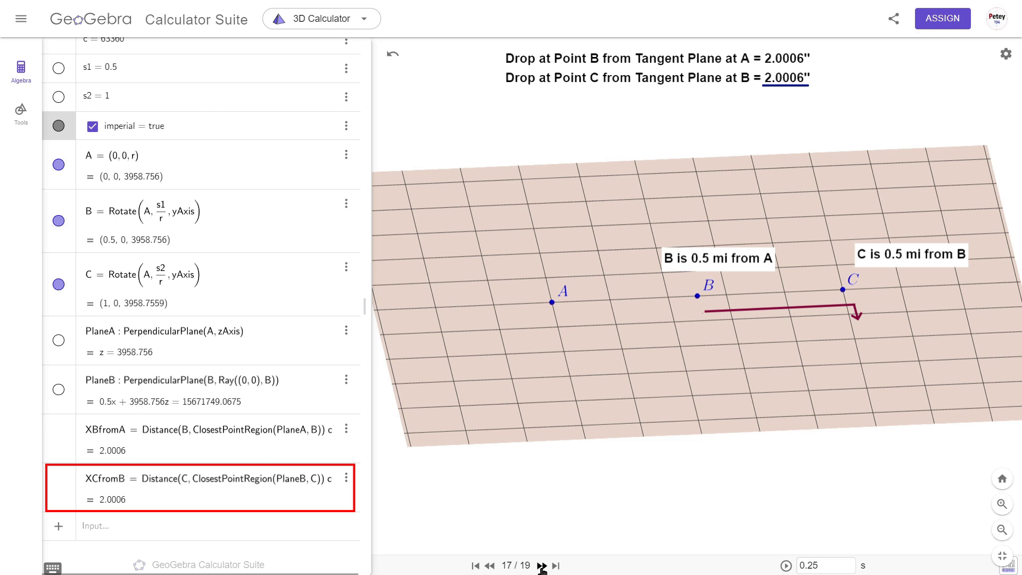
{"action": "left_click", "coordinate": [541, 566]}
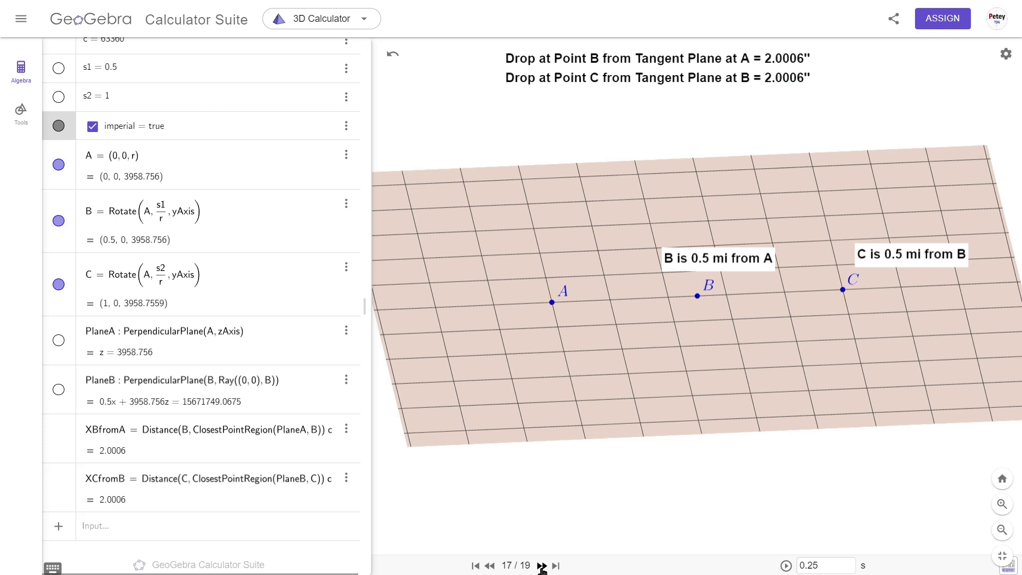
Step: Show the caption for C's 8.0025-inch drop from A, reaching step 19/19
{"action": "left_click", "coordinate": [541, 566]}
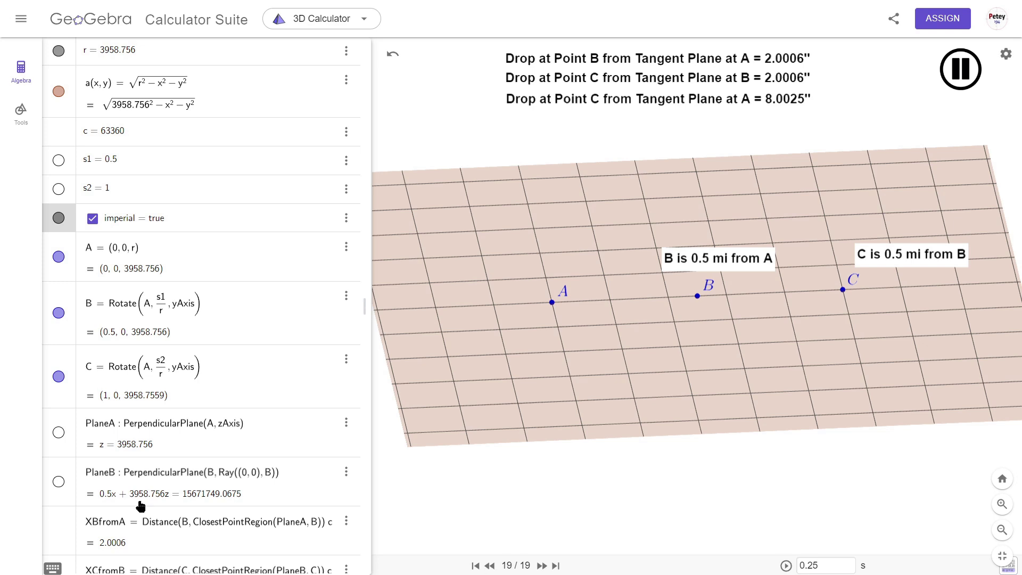
Step: Change s1 to 0.25 and pause the animation
{"action": "left_click", "coordinate": [147, 167]}
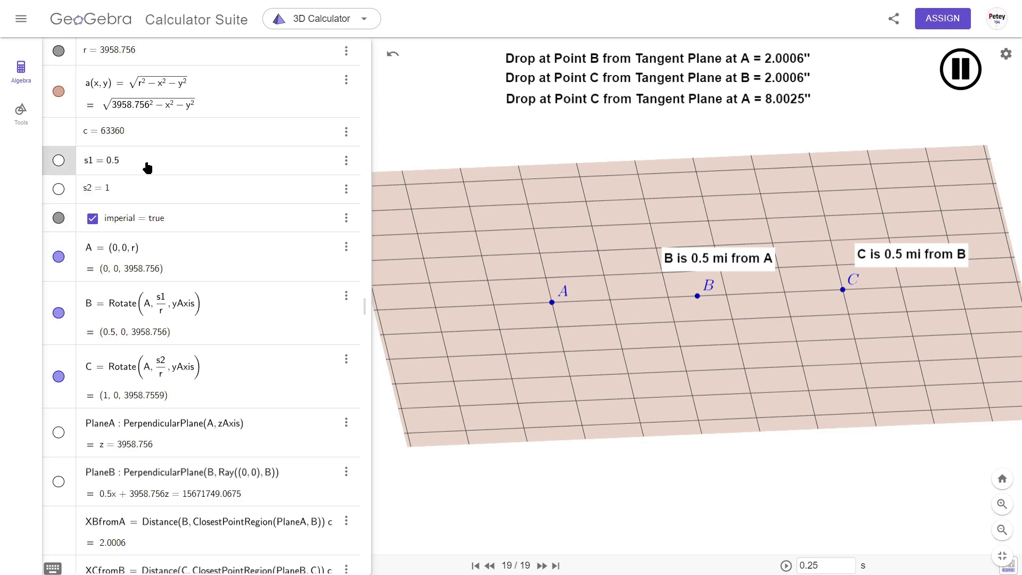
{"action": "key", "text": "BackSpace"}
{"action": "type", "text": ".25"}
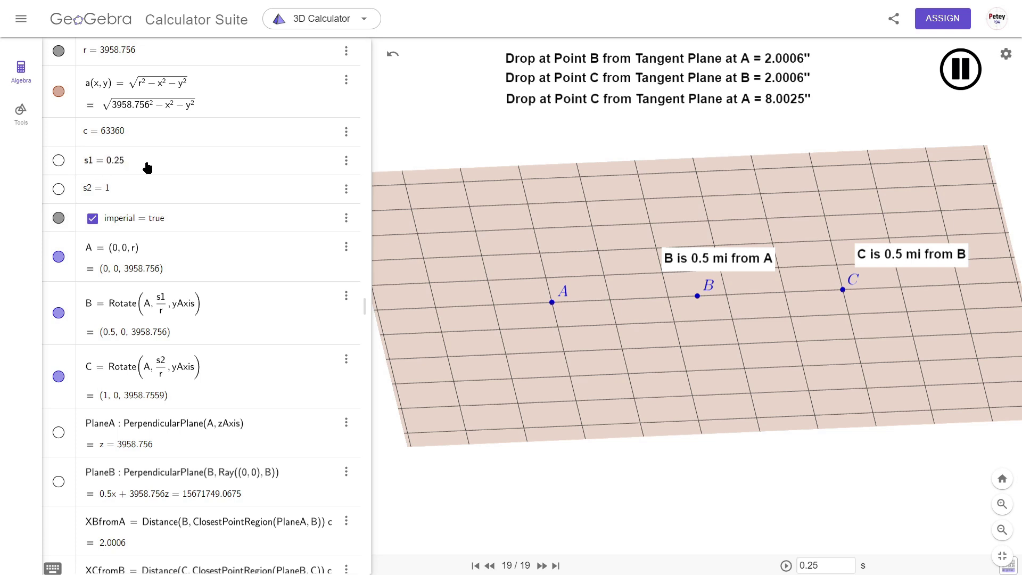
{"action": "key", "text": "Return"}
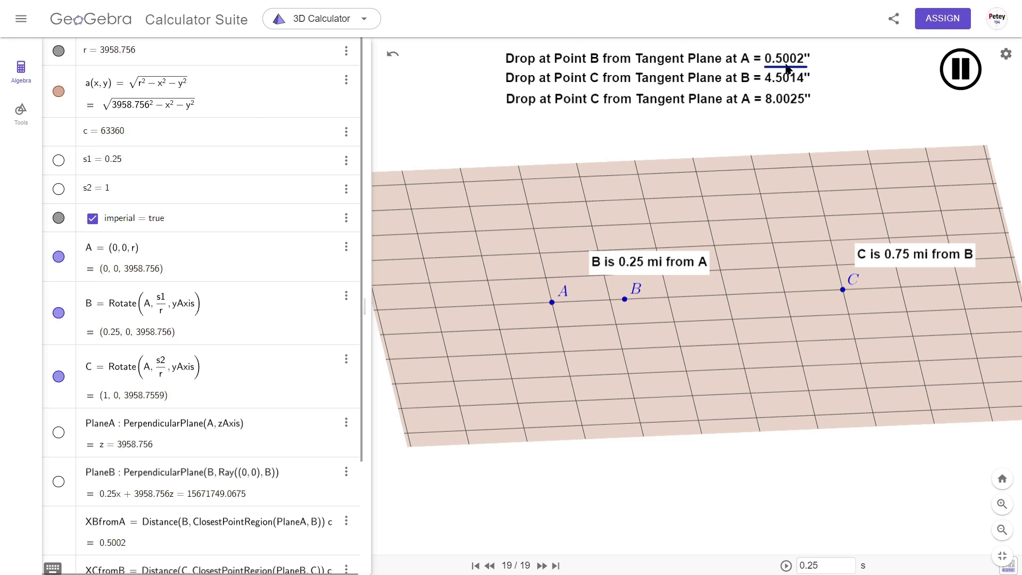
{"action": "left_click", "coordinate": [542, 565]}
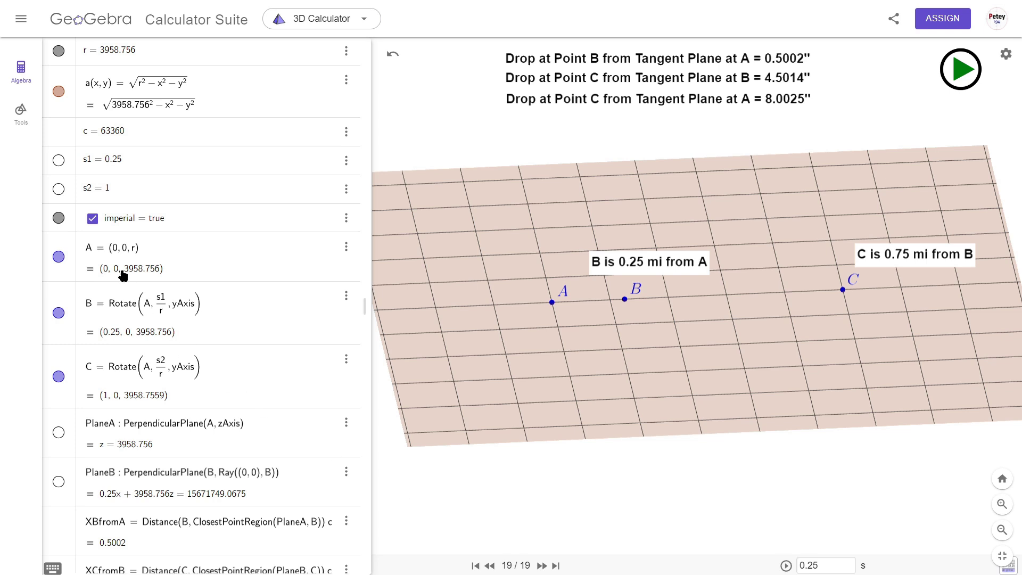
Step: Switch the model to metric units and zoom in on points A, B and C
{"action": "left_click", "coordinate": [92, 219]}
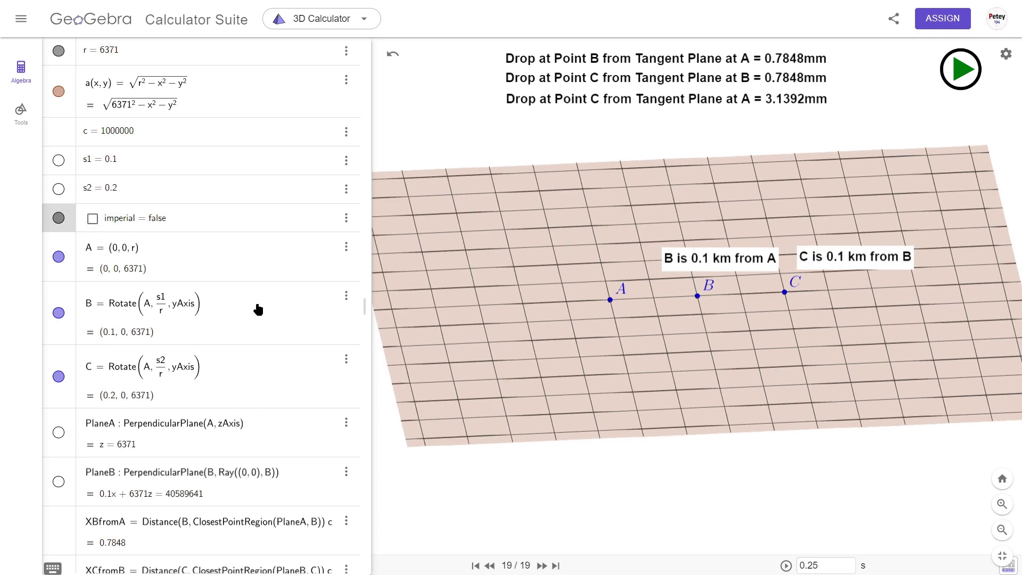
{"action": "left_click", "coordinate": [1001, 505]}
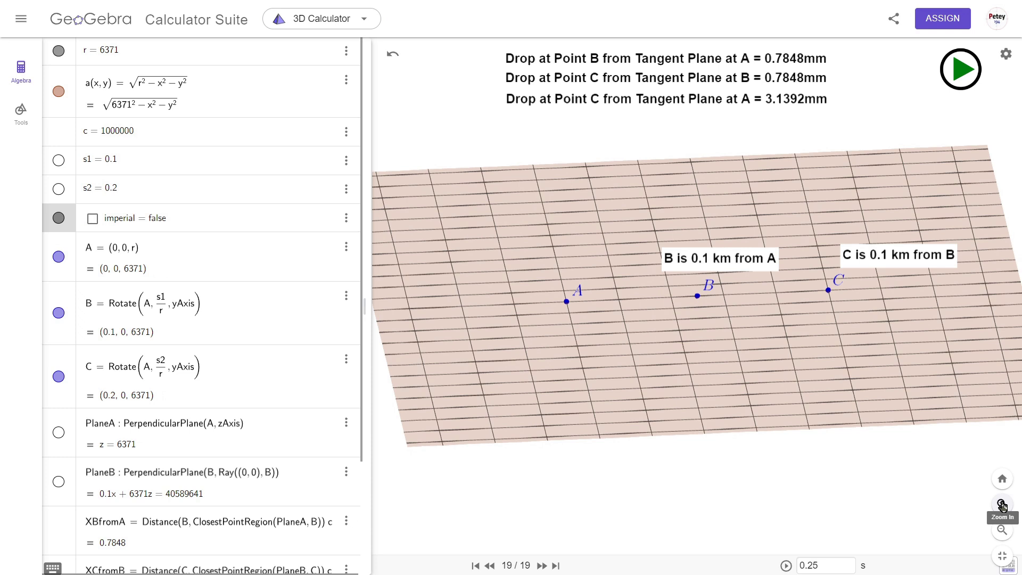